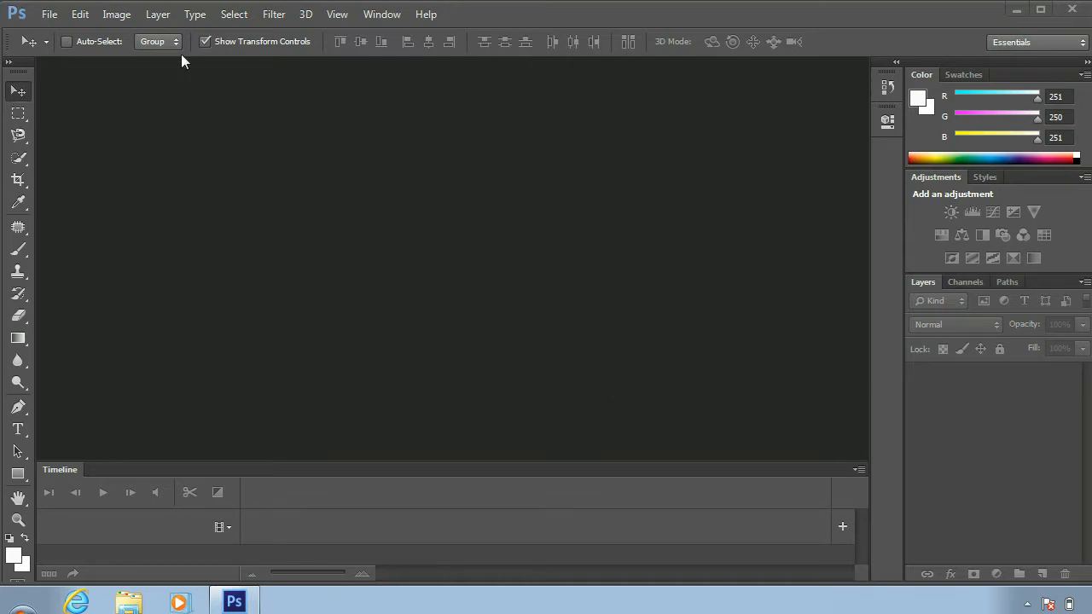
Expand, undock and close the Tools panel, and close the Color tab group as well.
left_click(14, 95)
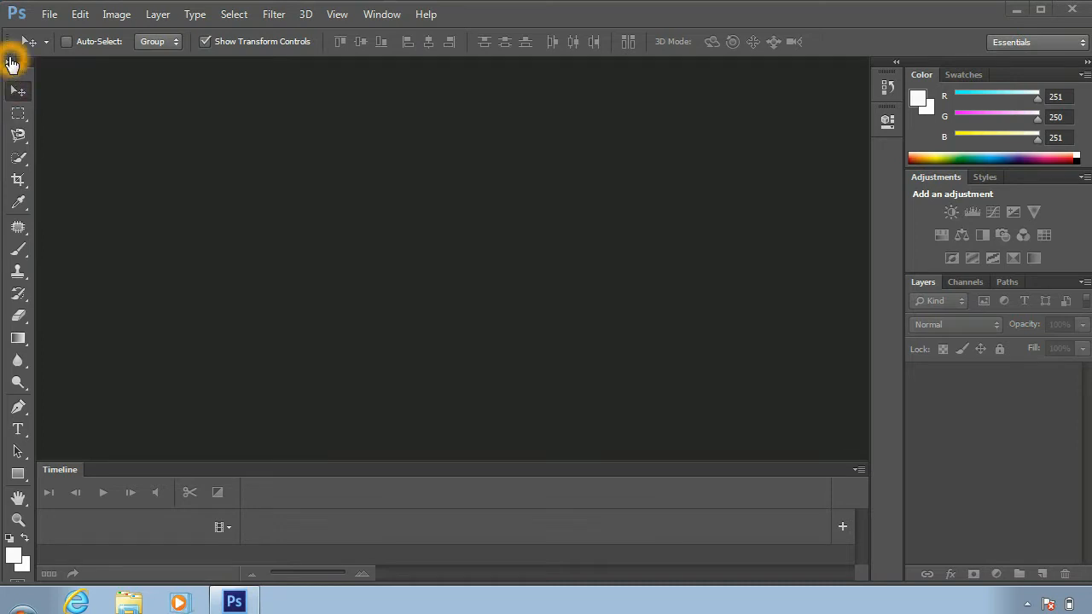
left_click(12, 64)
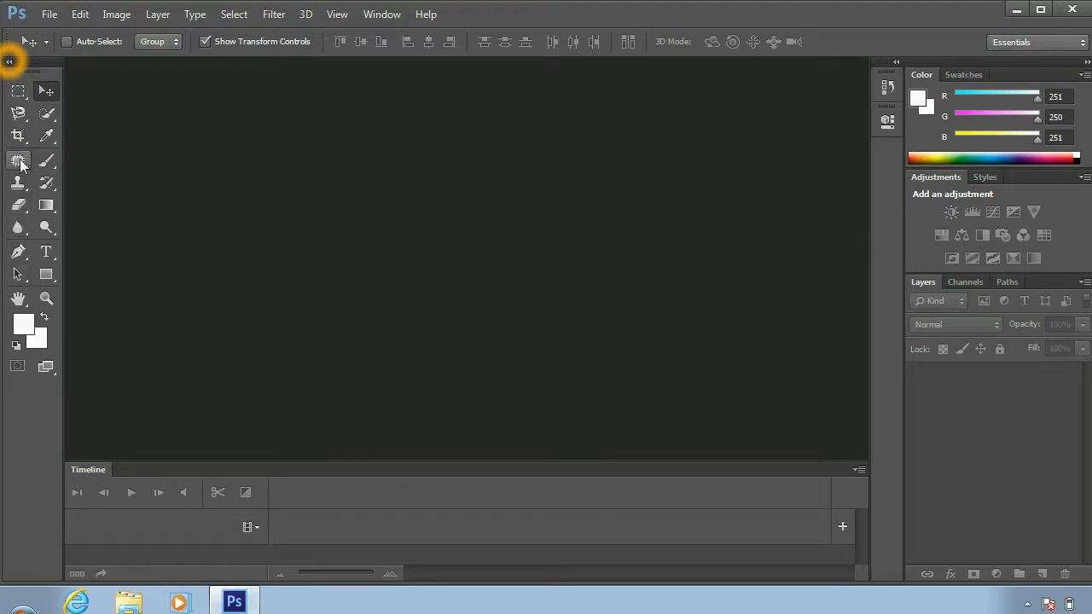
mouse_move(28, 73)
left_mouse_down()
mouse_move(40, 84)
mouse_move(44, 73)
left_mouse_up()
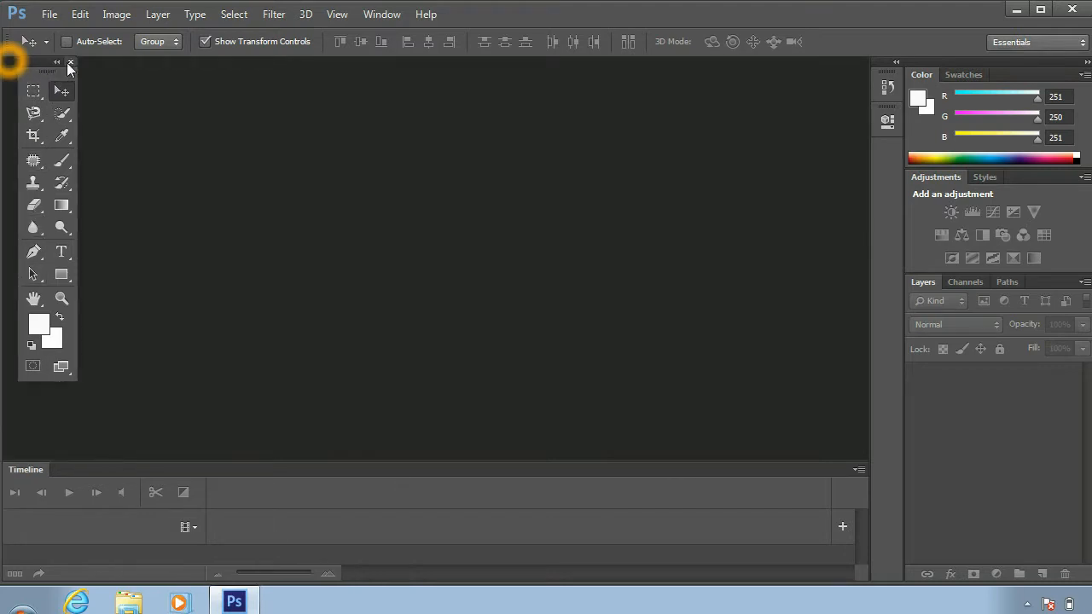
left_click(71, 63)
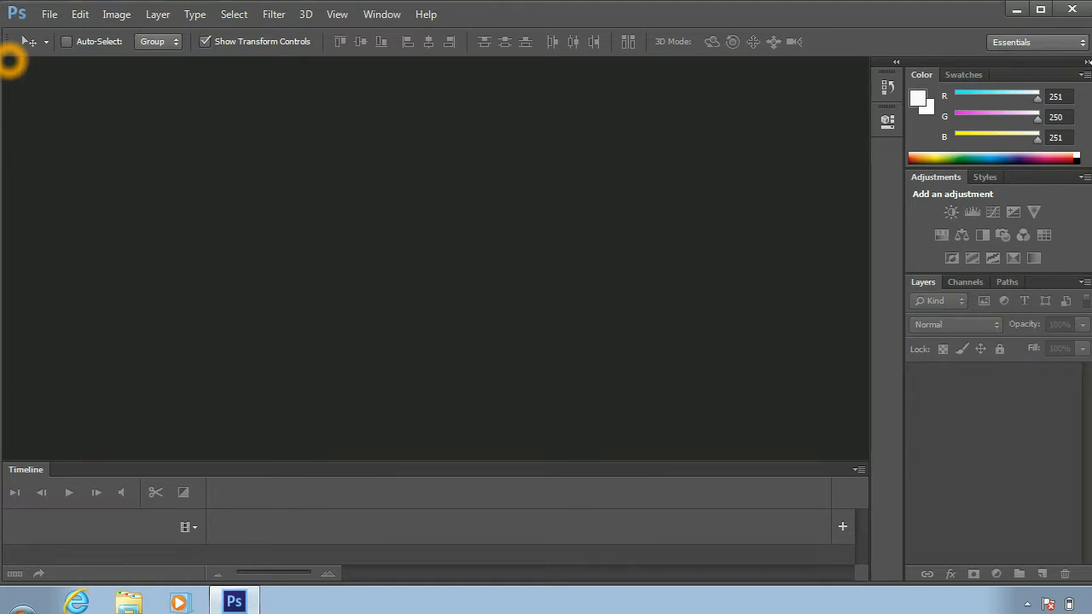
left_click(1085, 75)
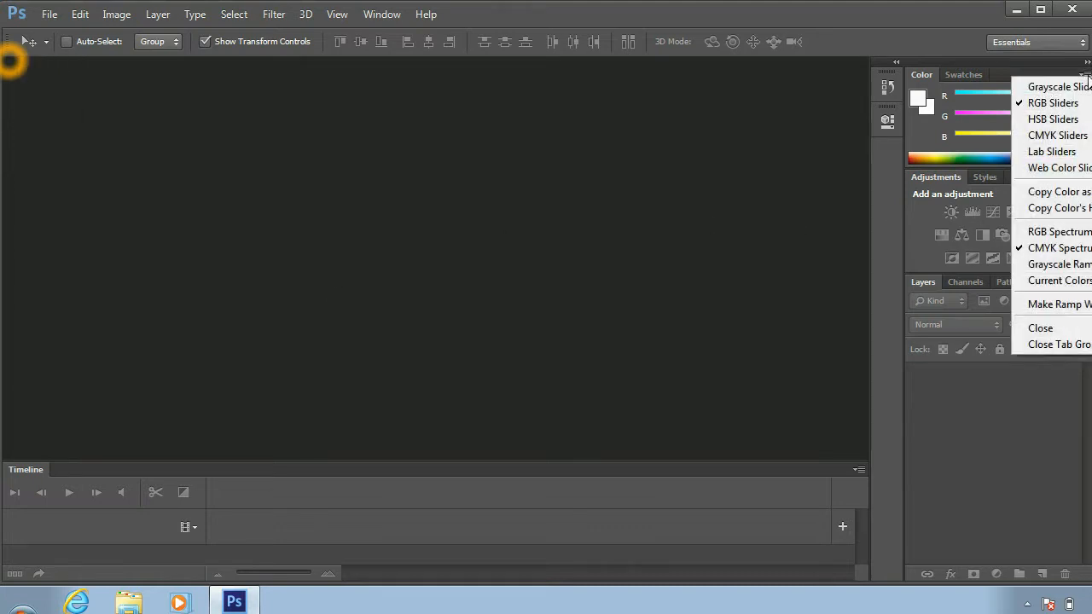
left_click(1087, 345)
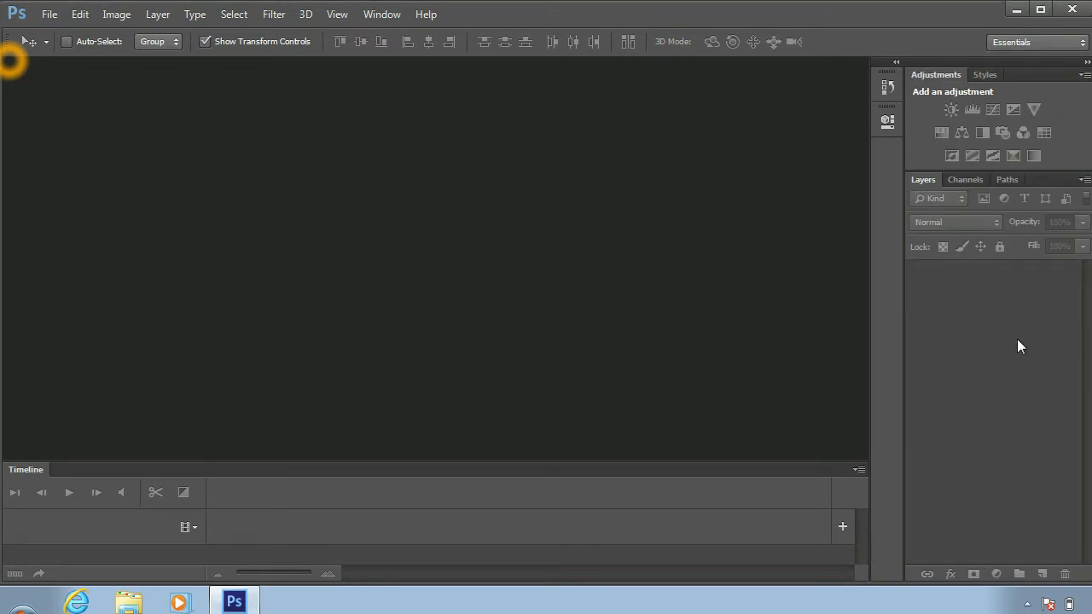
Reset the Essentials workspace to restore its default panels.
left_click(383, 14)
mouse_move(406, 53)
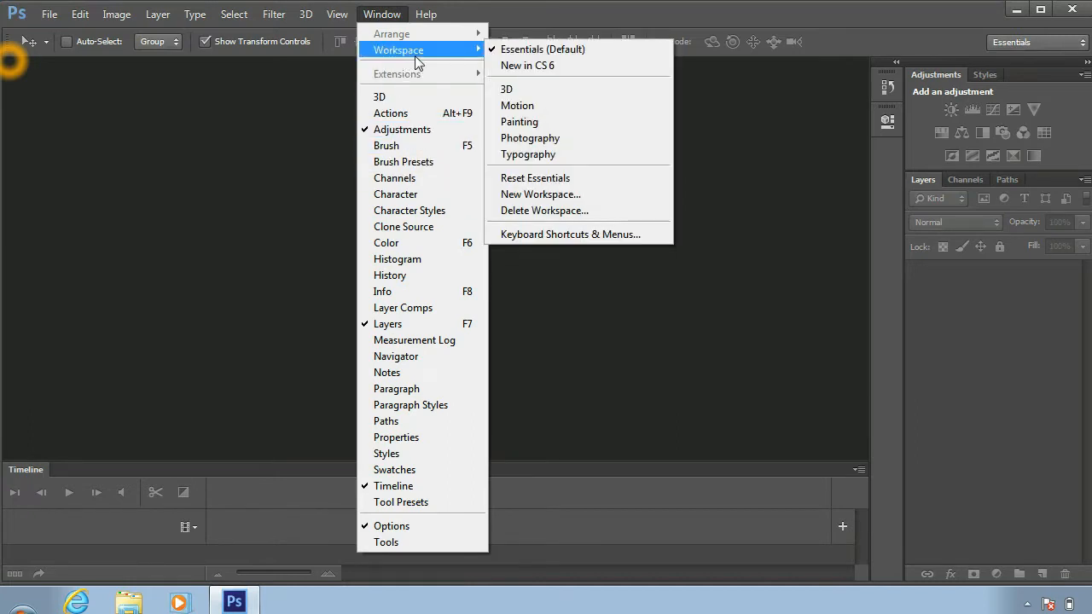
left_click(556, 181)
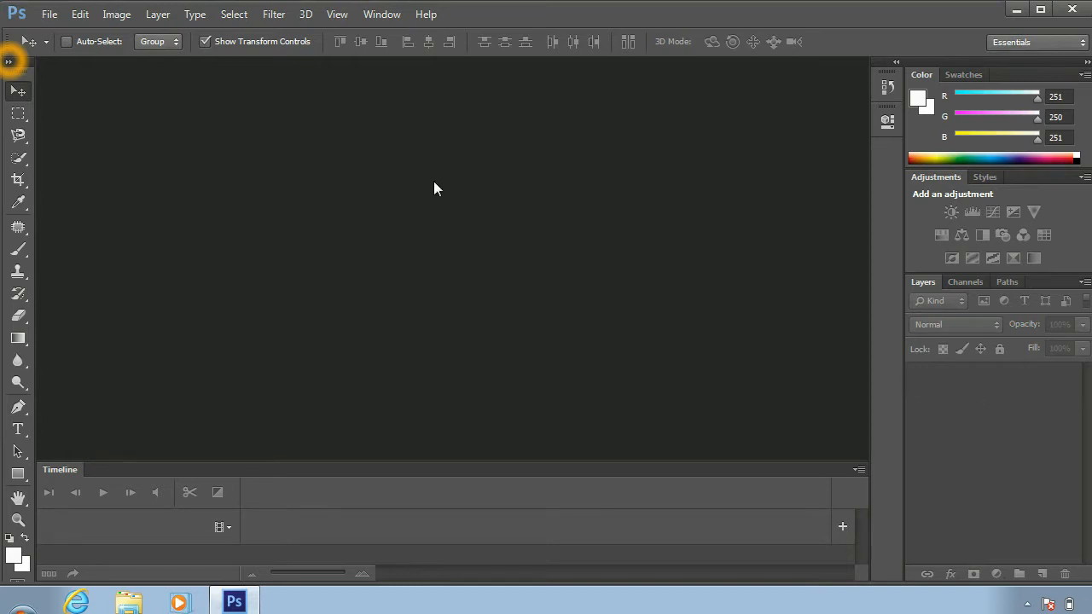
Create a 1280 × 720 pixel RGB document at 300 pixels/inch with a white background.
left_click(49, 13)
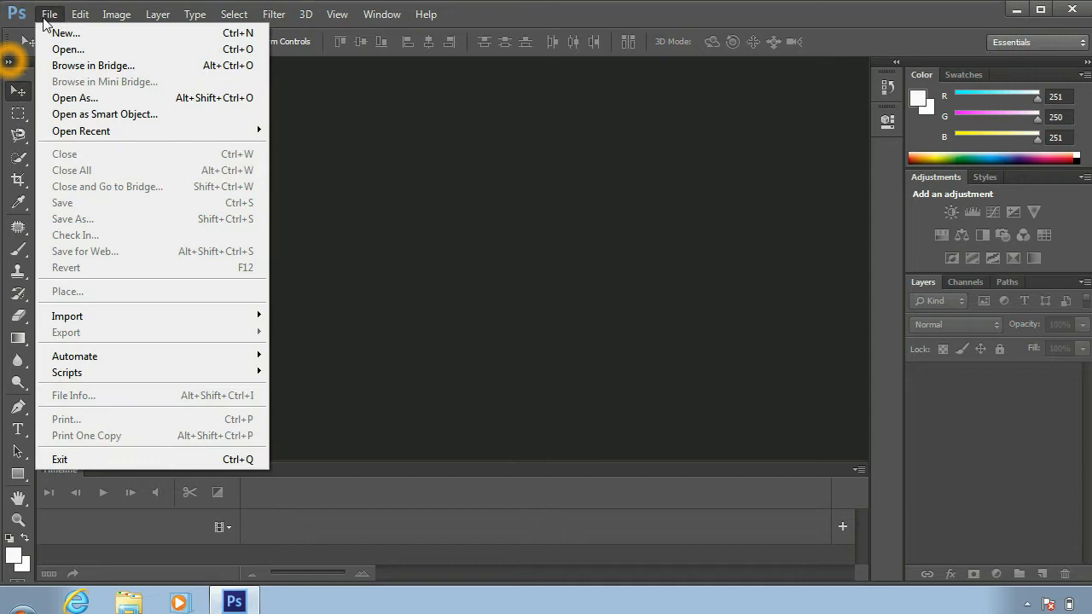
left_click(99, 34)
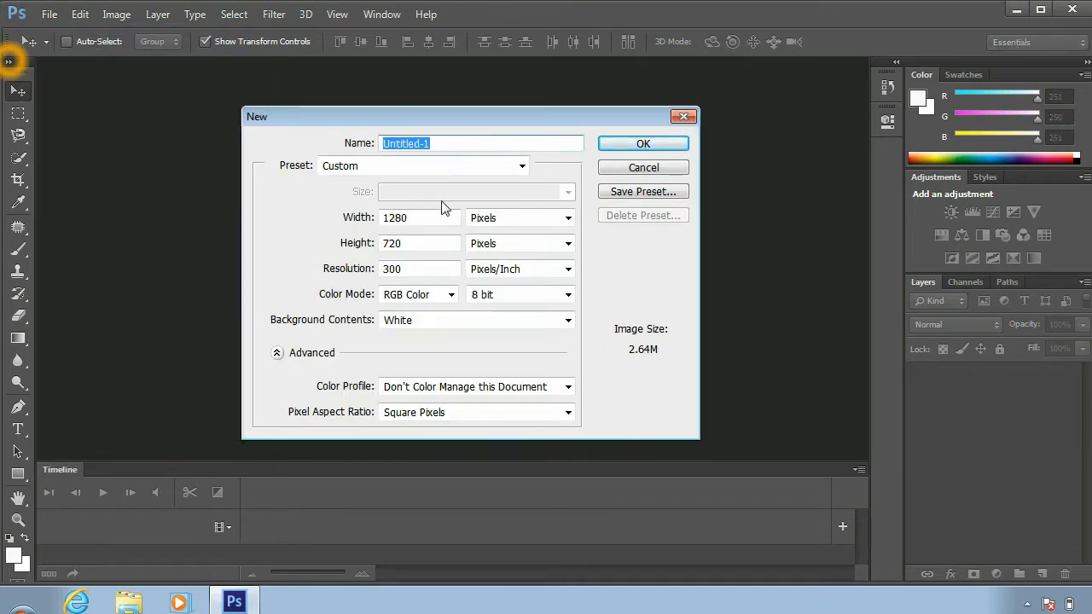
left_click(643, 144)
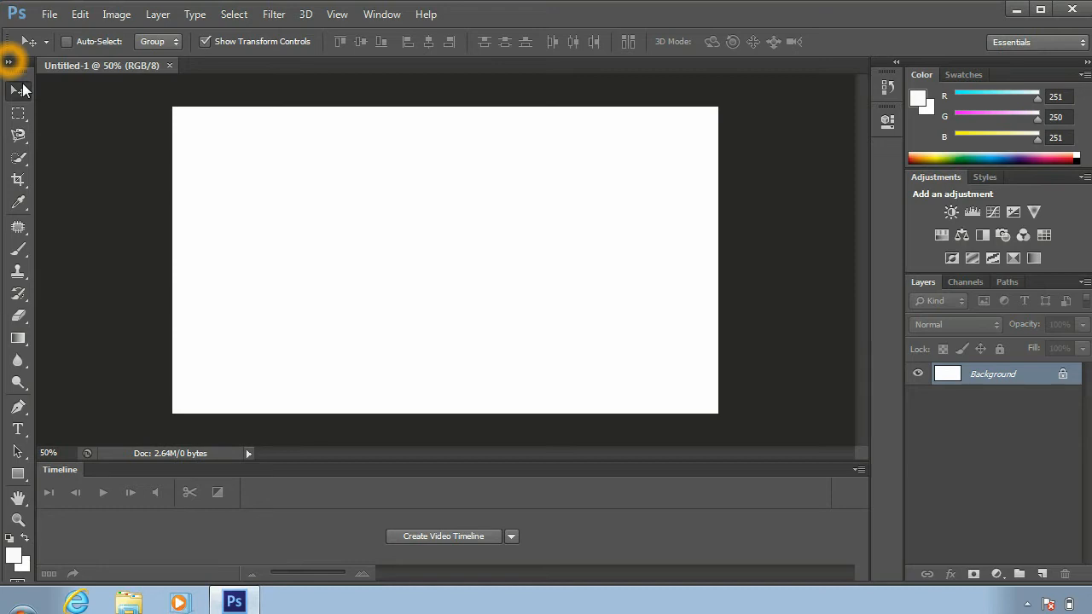
Open the image IMG-20190826-WA0032 from the Desktop.
left_click(49, 16)
left_click(67, 48)
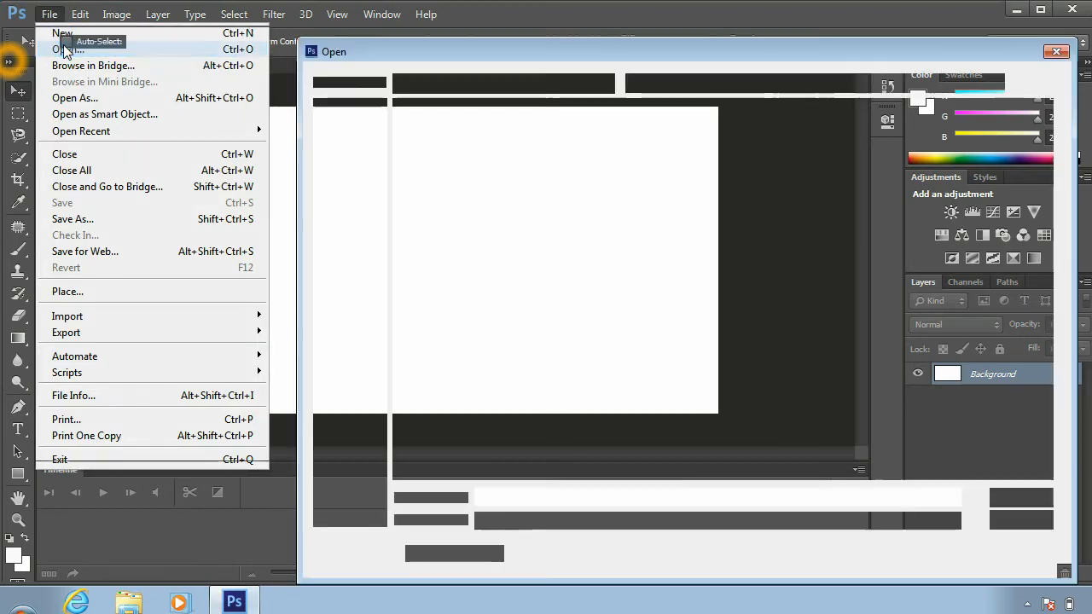
left_click(639, 213)
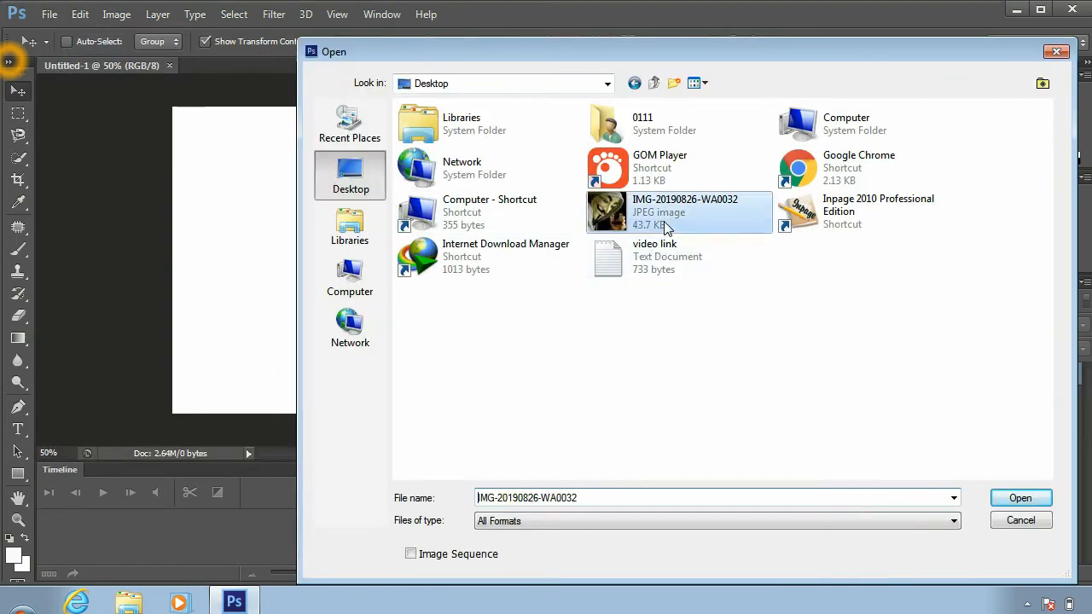
left_click(1019, 496)
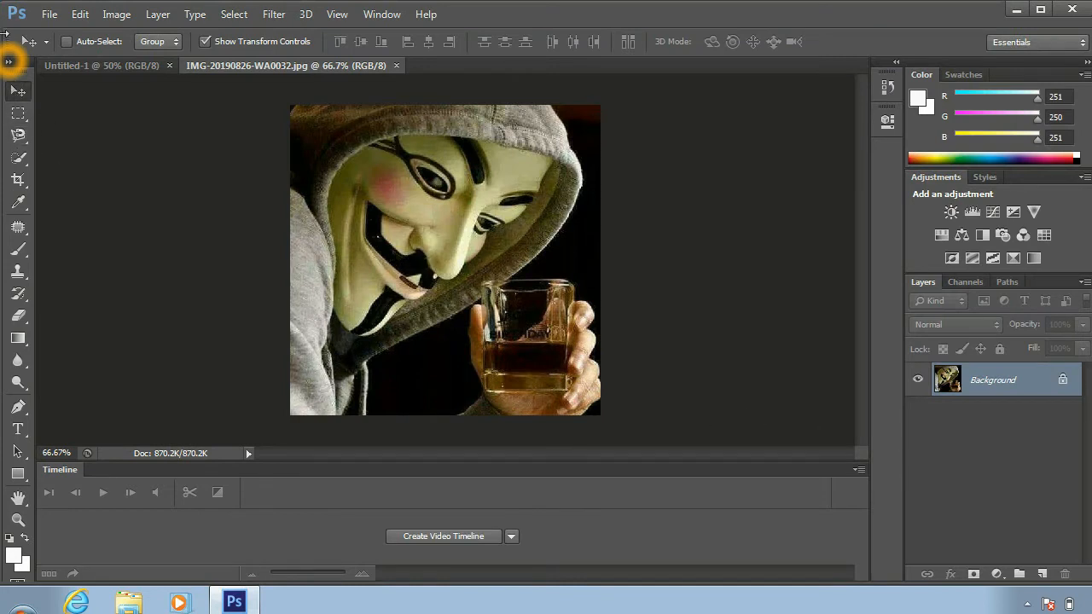
Convert the photo's locked Background into a regular layer and copy the photo into the Untitled-1 document.
left_click_drag(486, 225, 460, 226)
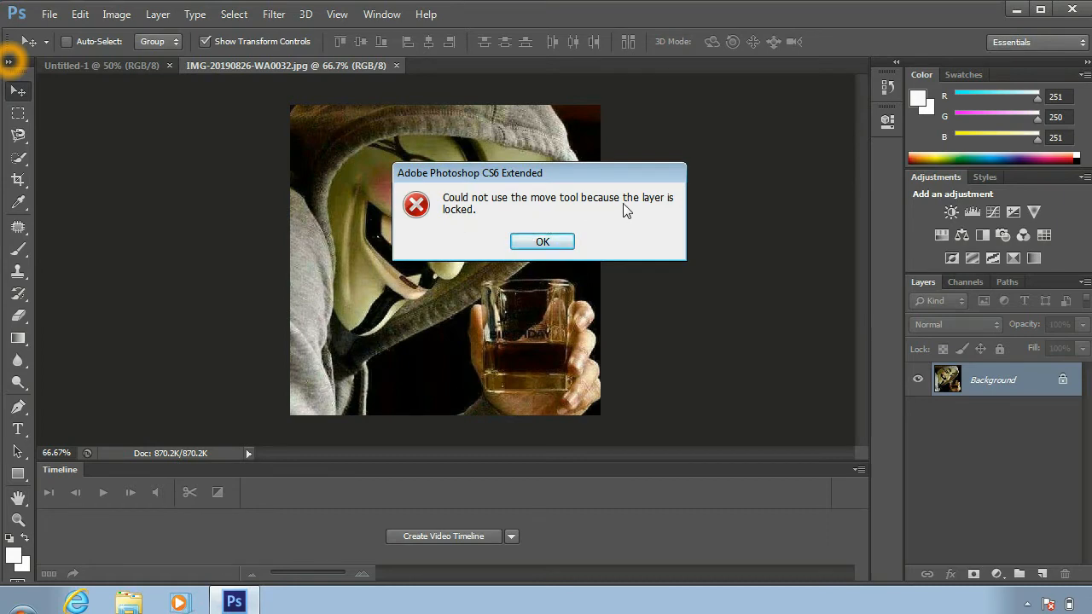
left_click(541, 243)
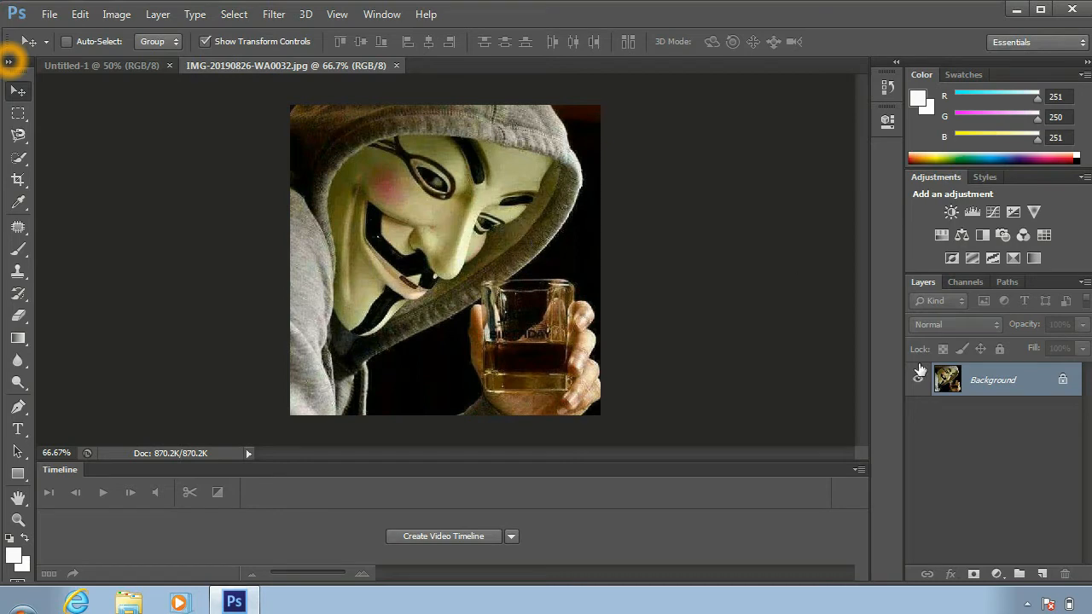
double_click(1063, 384)
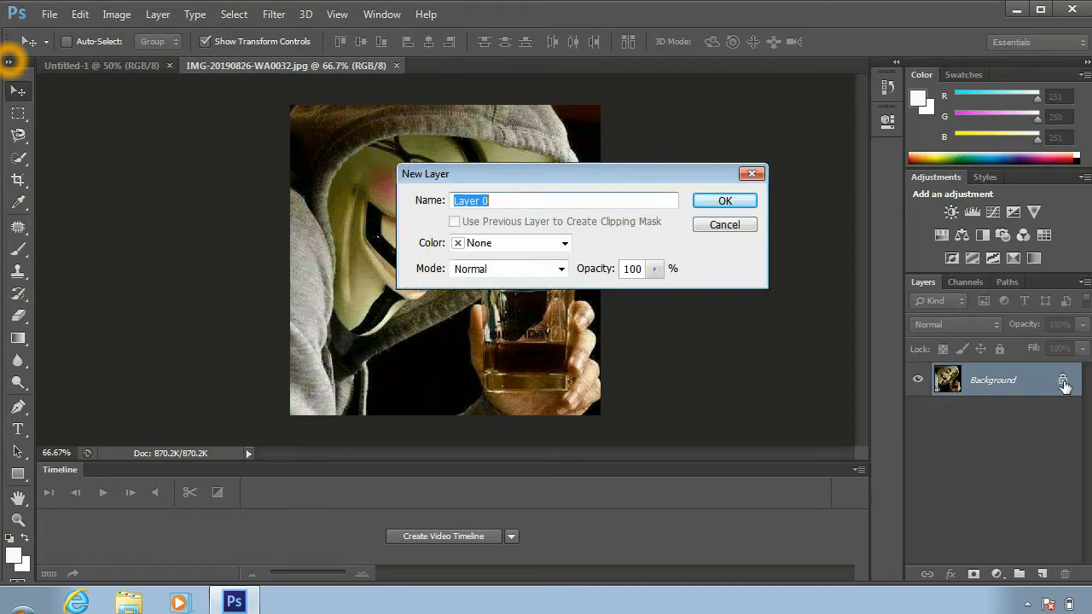
left_click(741, 203)
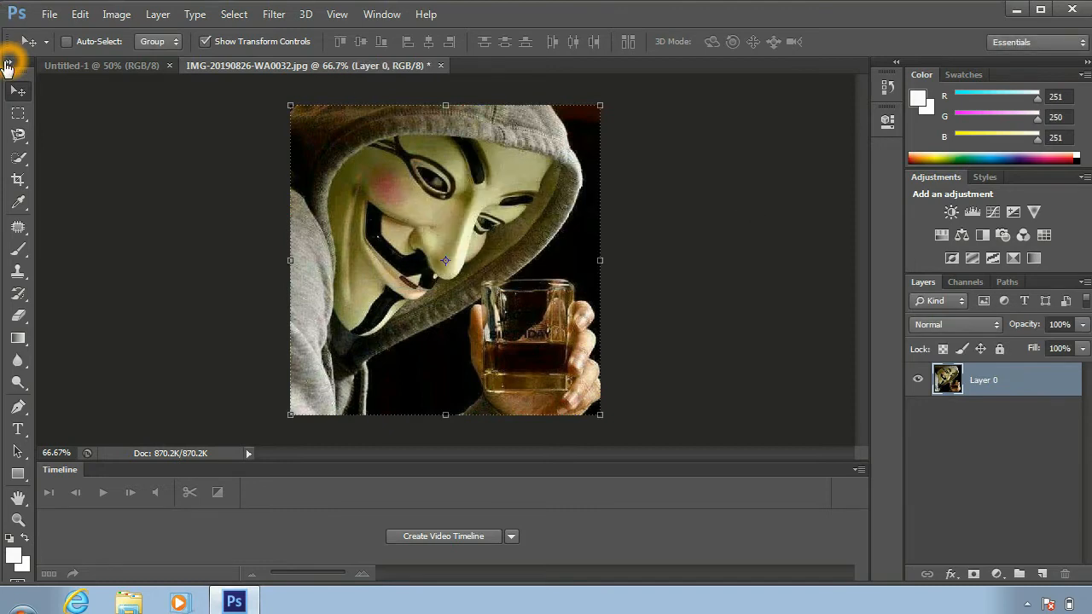
left_click_drag(431, 237, 331, 228)
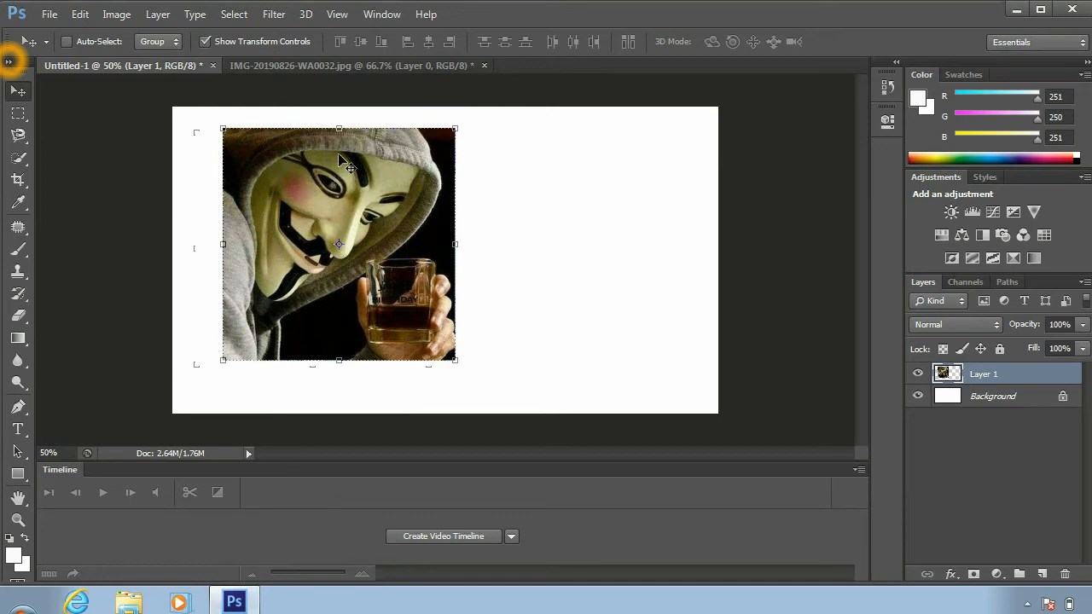
Turn off the Move tool's transform controls and shift the photo toward the canvas's upper-left corner.
left_click(204, 43)
key("ctrl+t")
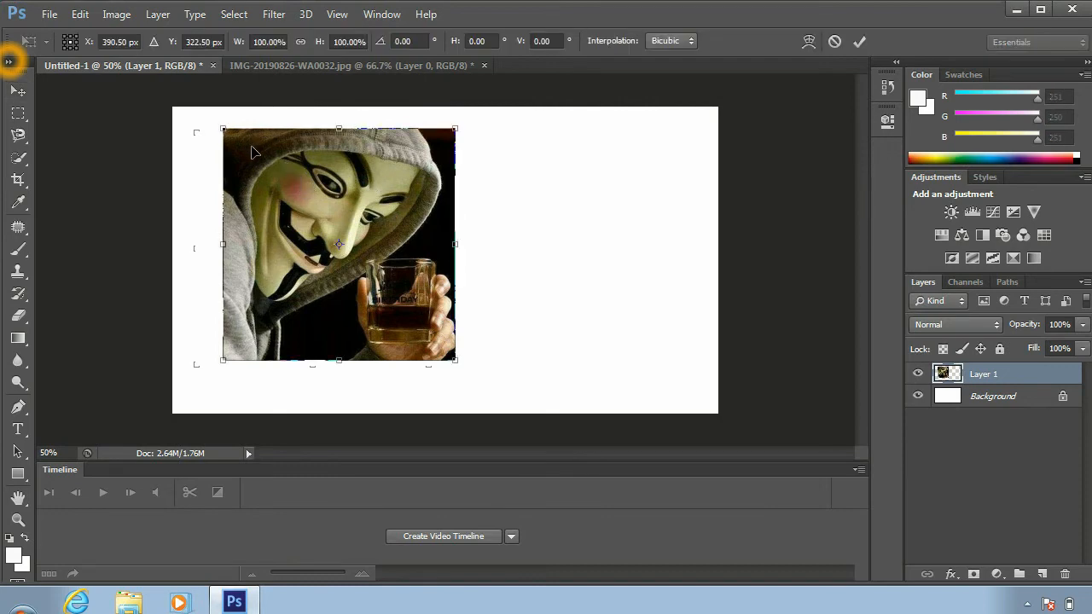
left_click(18, 112)
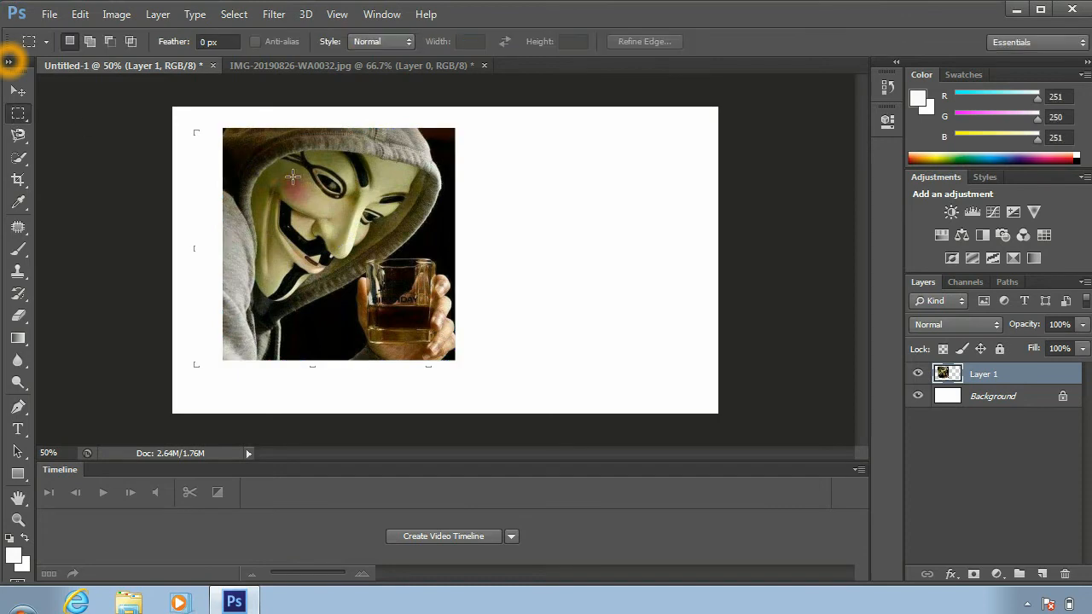
left_click(18, 90)
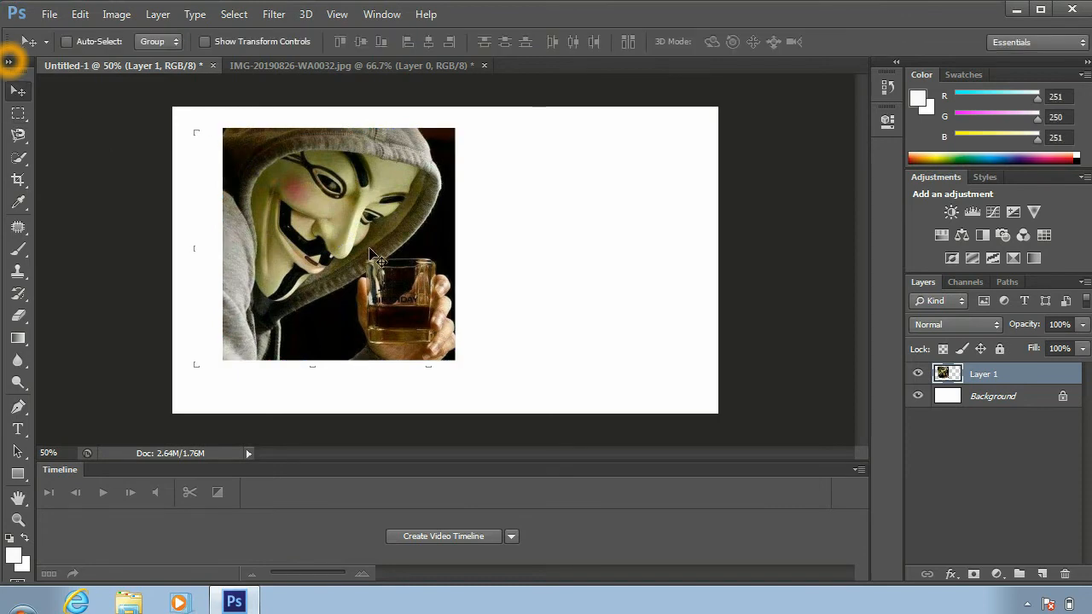
left_click_drag(374, 254, 341, 239)
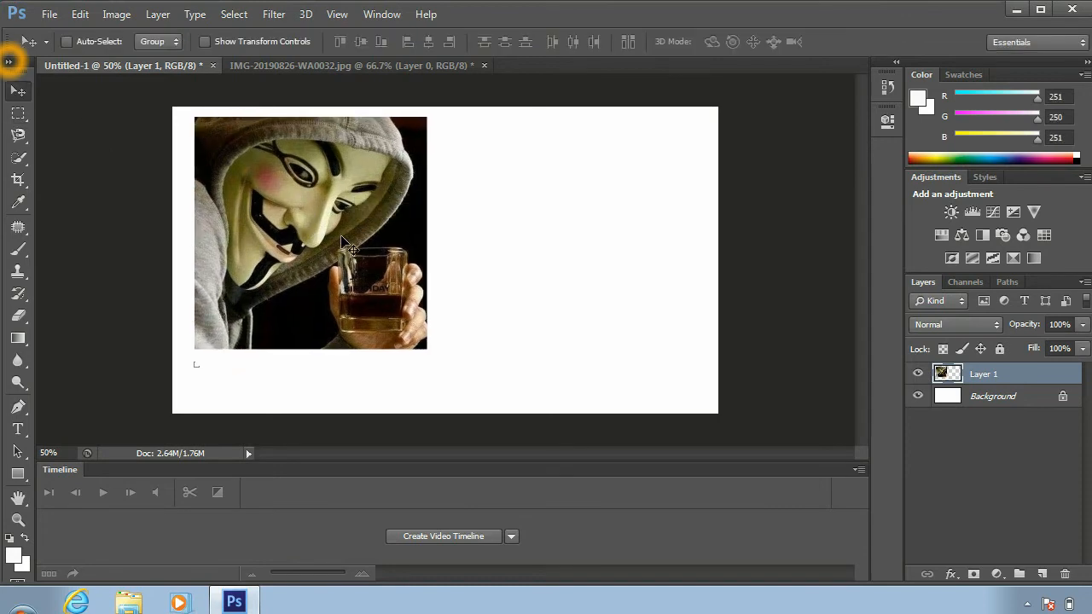
Show the transform controls and stretch the photo to about 106% width and 122% height, covering most of the canvas's left half.
left_click(205, 42)
left_click_drag(295, 242, 307, 271)
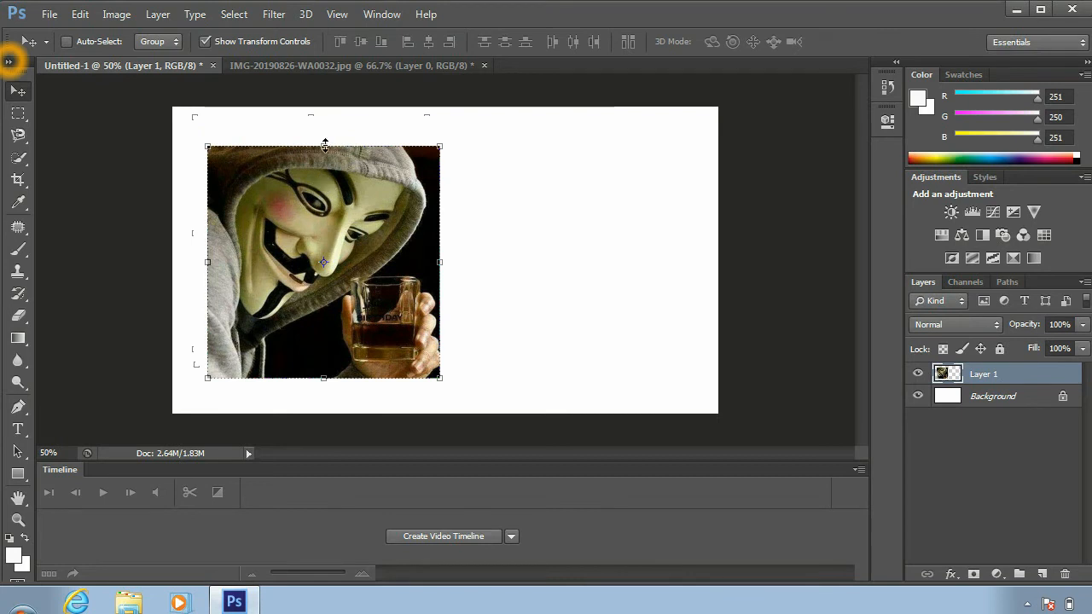
left_click_drag(325, 143, 329, 112)
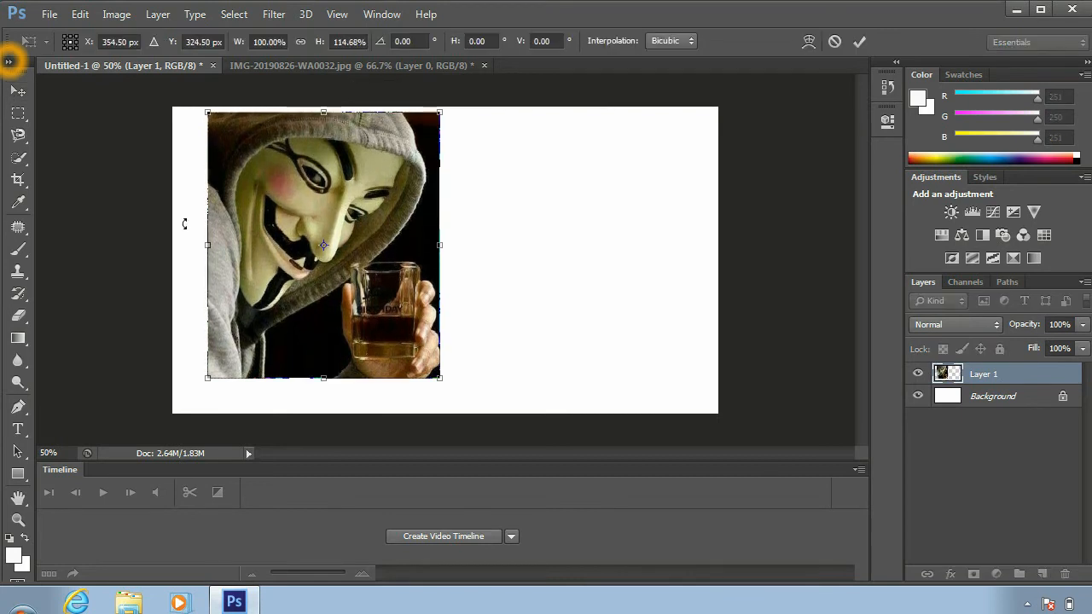
left_click_drag(202, 247, 194, 247)
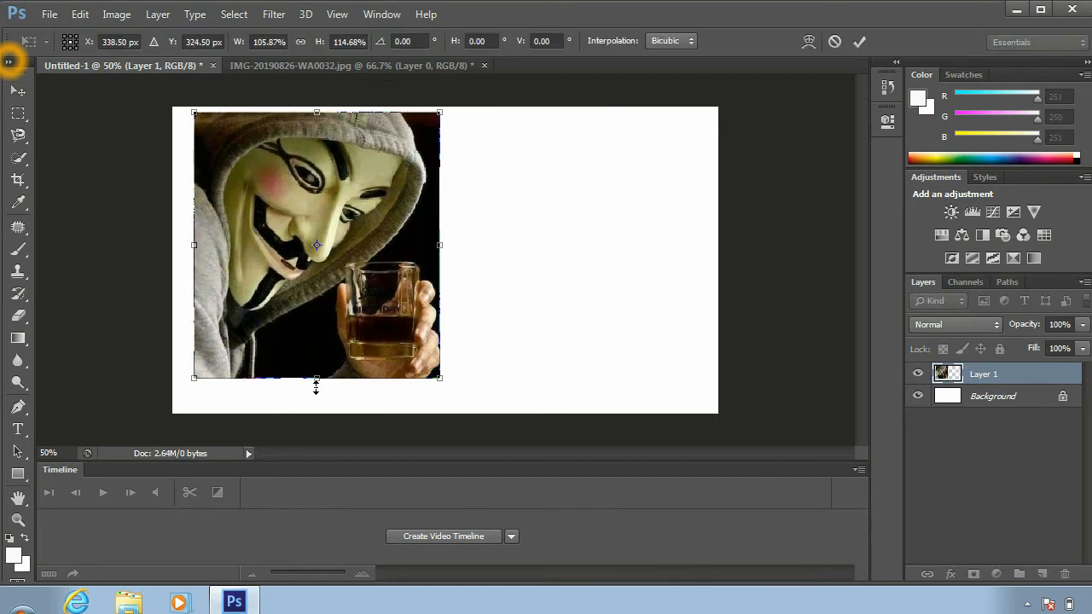
left_click_drag(317, 380, 318, 395)
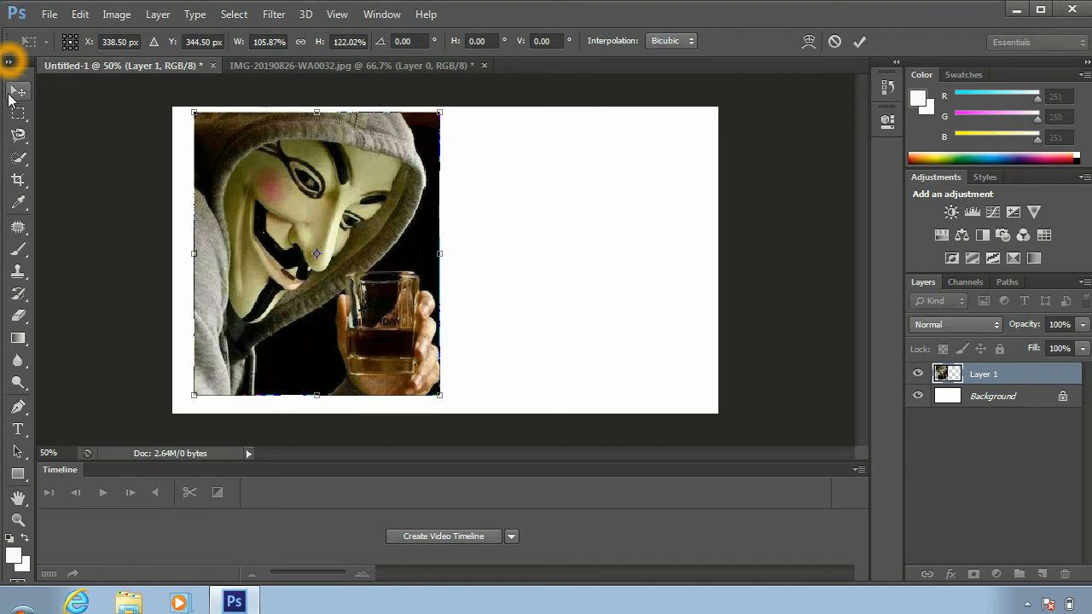
left_click(15, 91)
left_click(487, 242)
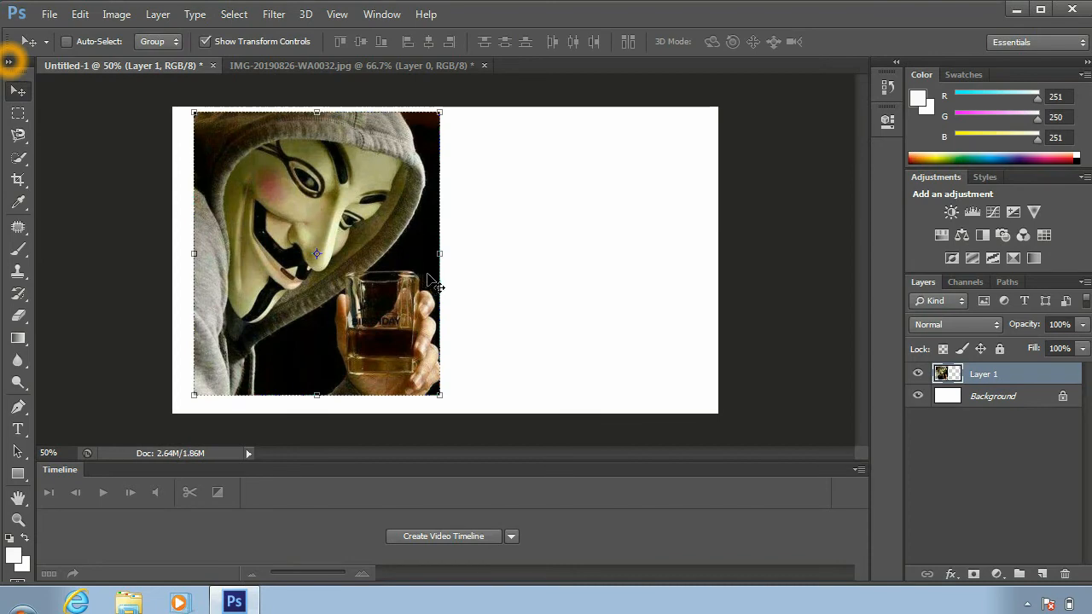
Place a duplicate of the photo on the canvas's right half and convert the Background into a regular layer.
left_click_drag(357, 238, 623, 243)
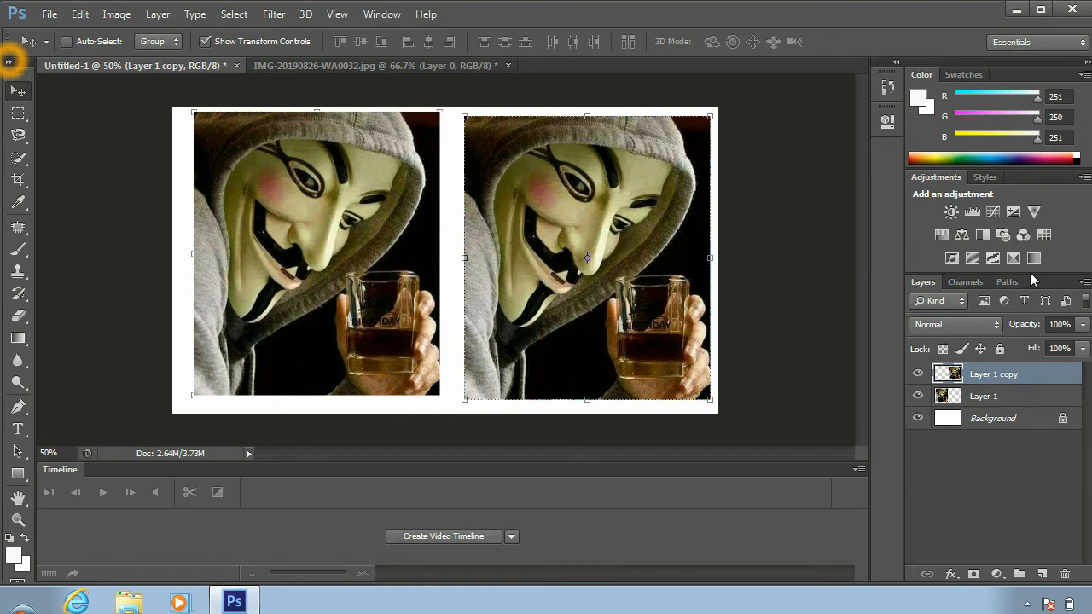
left_click(1002, 419)
double_click(1073, 422)
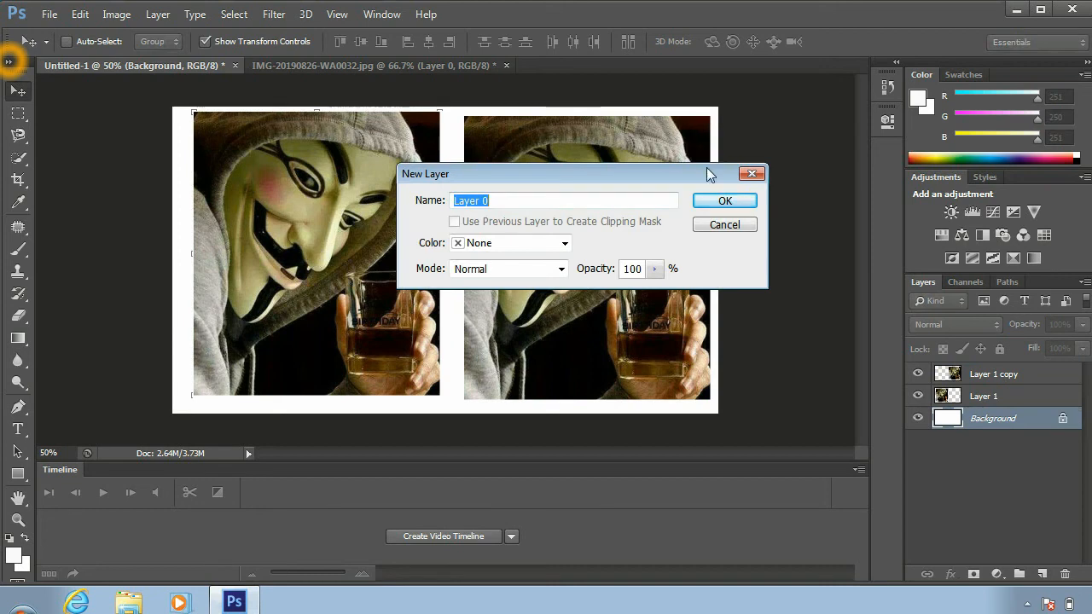
left_click(710, 202)
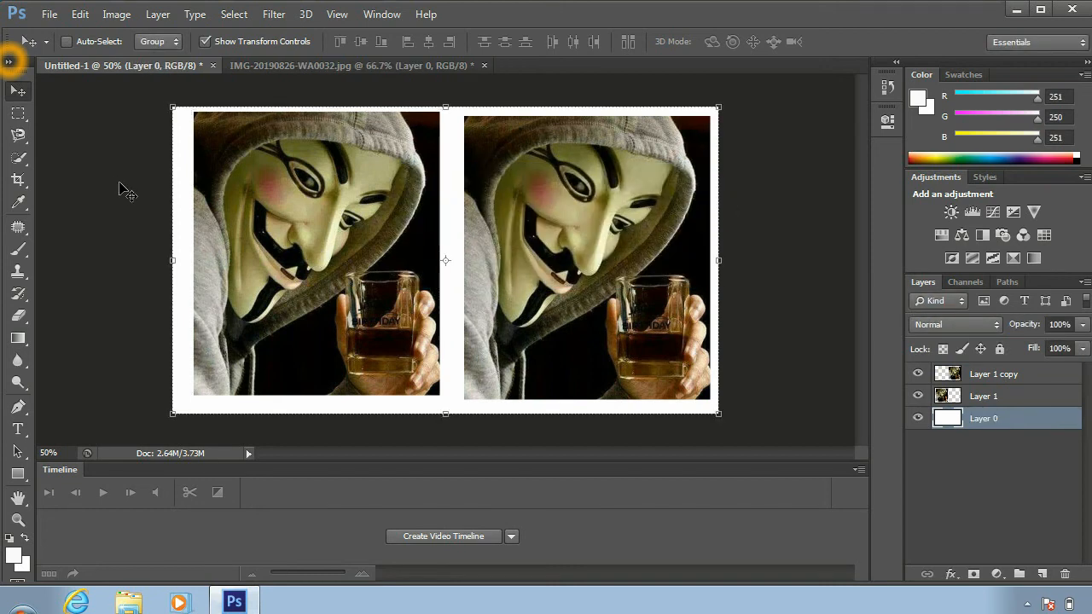
Set the foreground color to cyan #37e6ec.
left_click(13, 559)
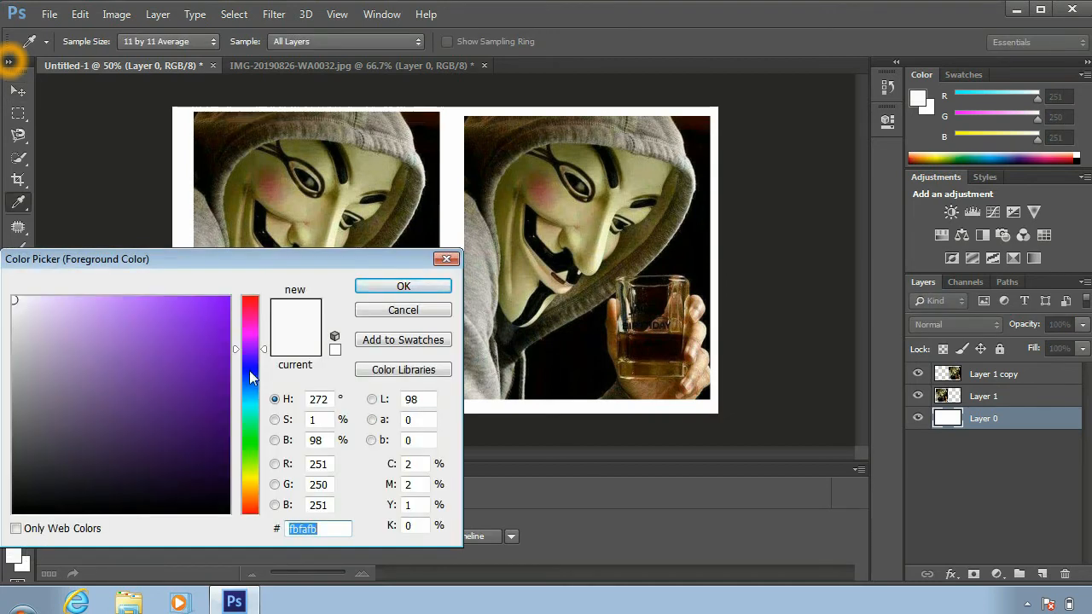
left_click(253, 403)
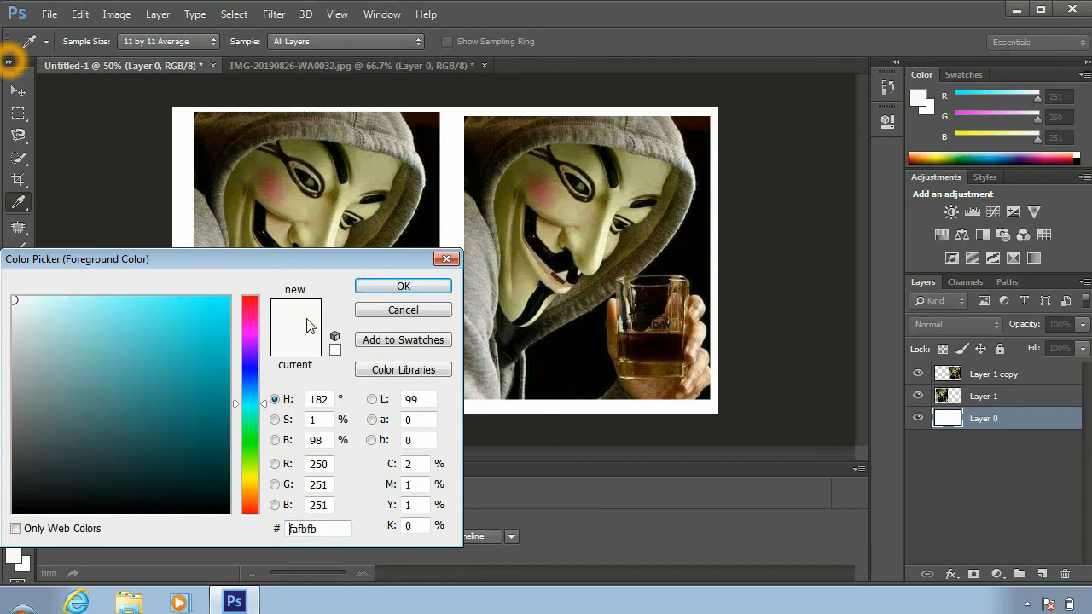
left_click(184, 311)
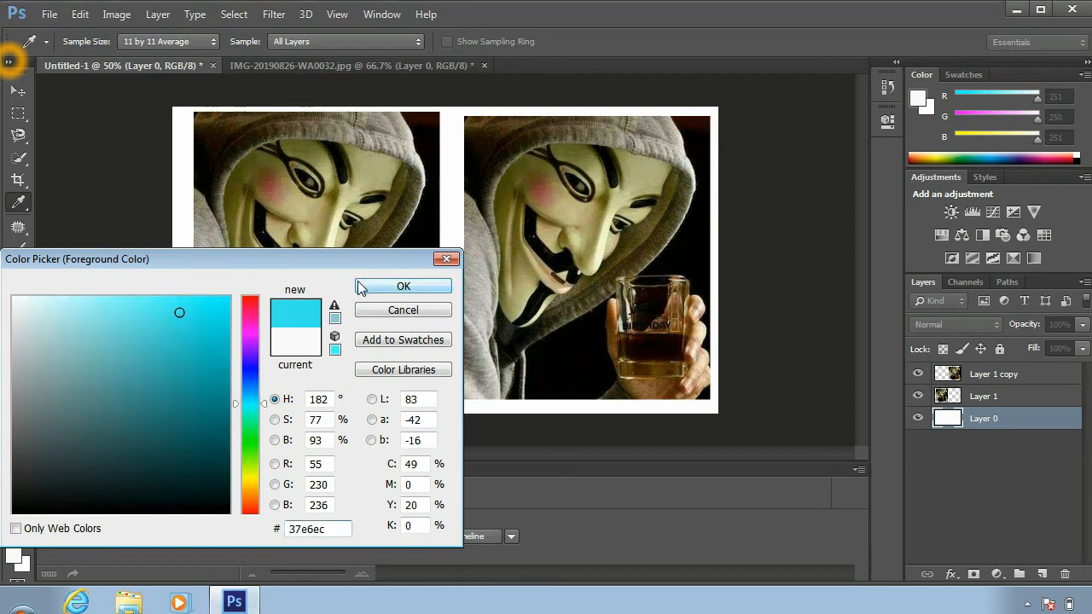
left_click(365, 286)
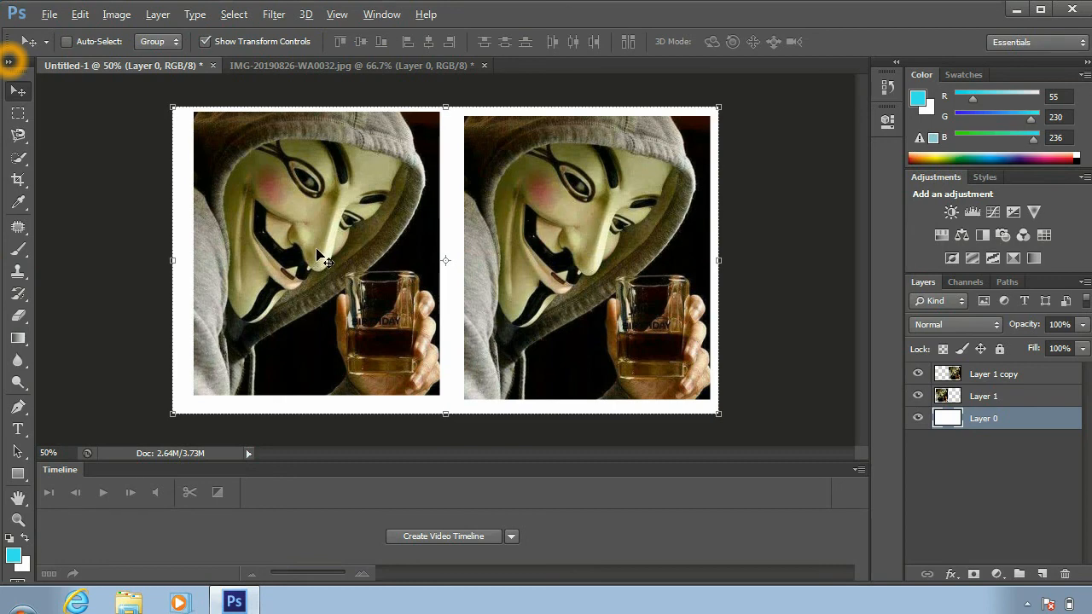
Fill the bottom Layer 0 with the cyan foreground color.
key("alt+BackSpace")
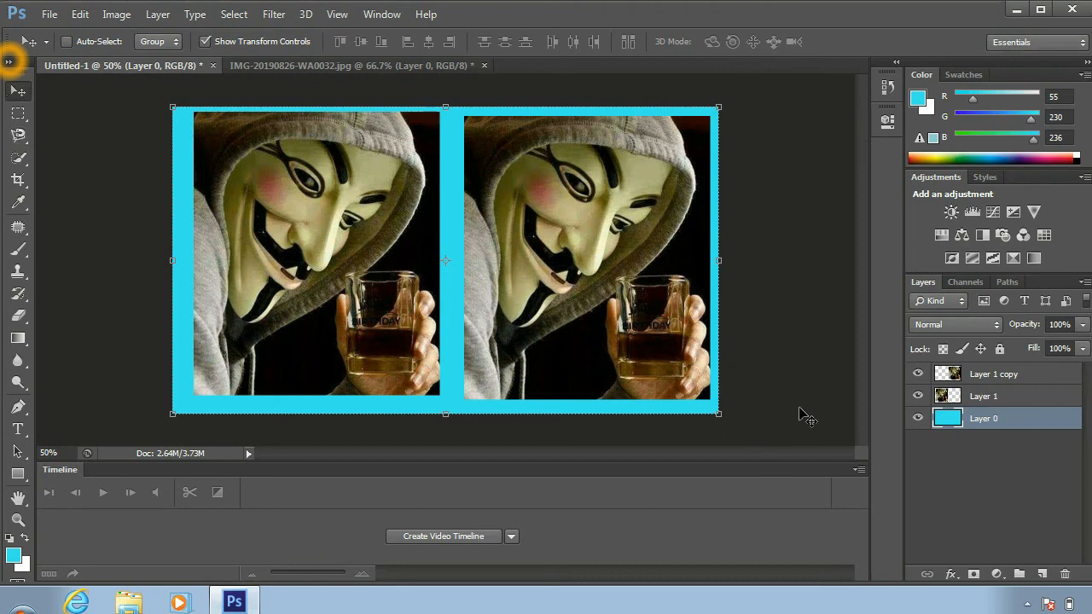
Set the opacity of the Layer 1 copy photo to 70%, then make Layer 1 the active layer.
left_click(987, 378)
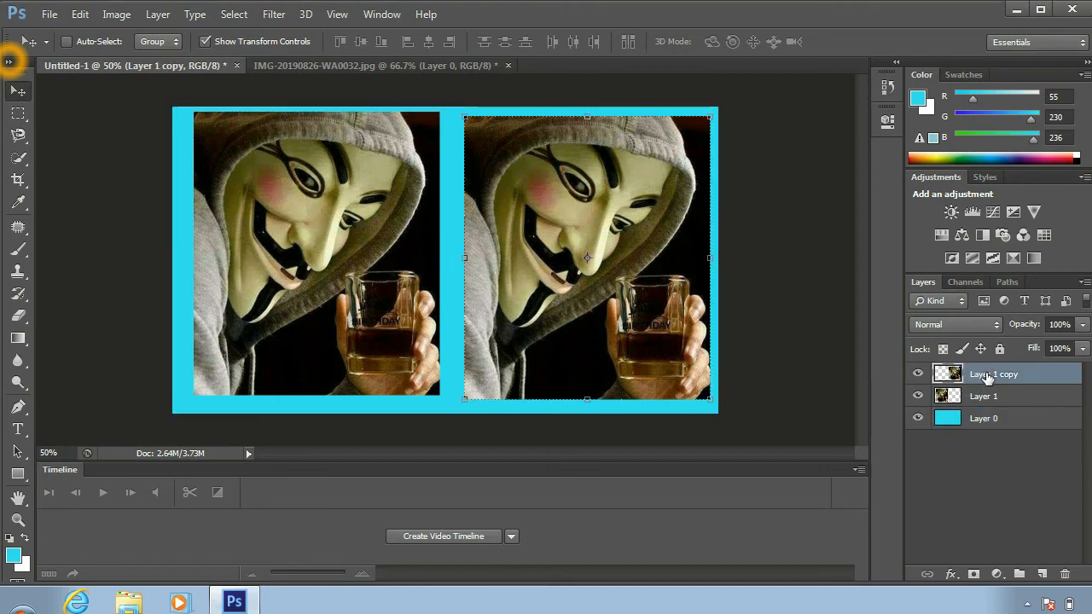
left_click(1061, 325)
type("90")
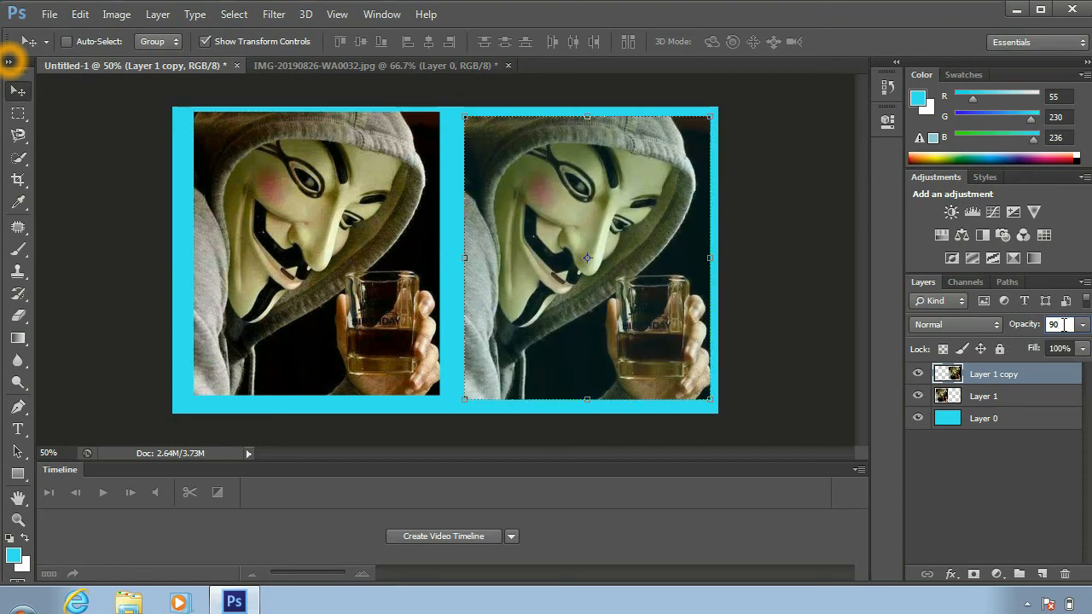
key("BackSpace")
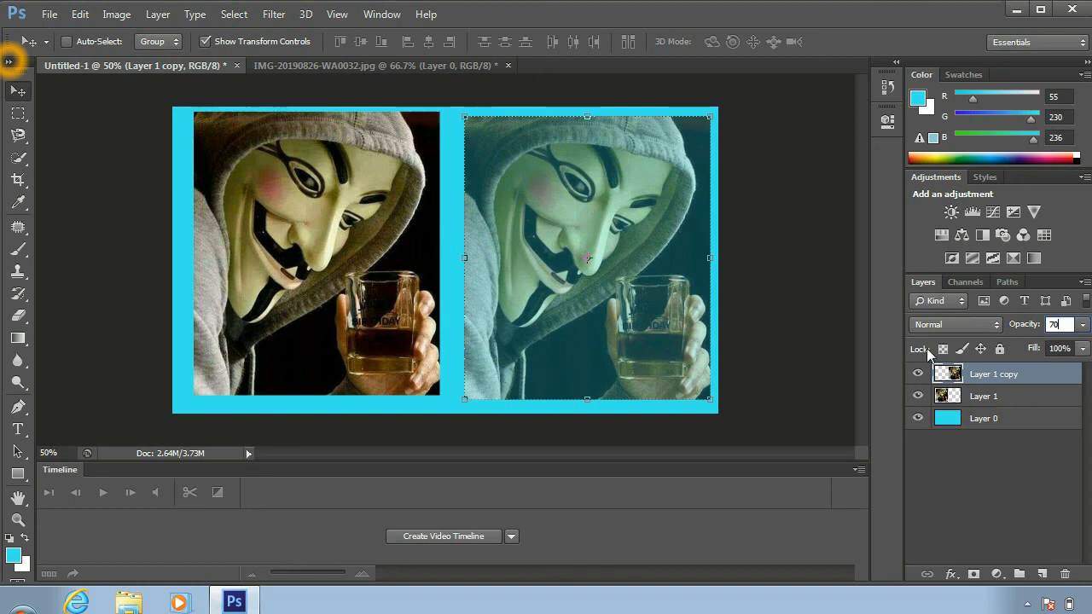
left_click(987, 396)
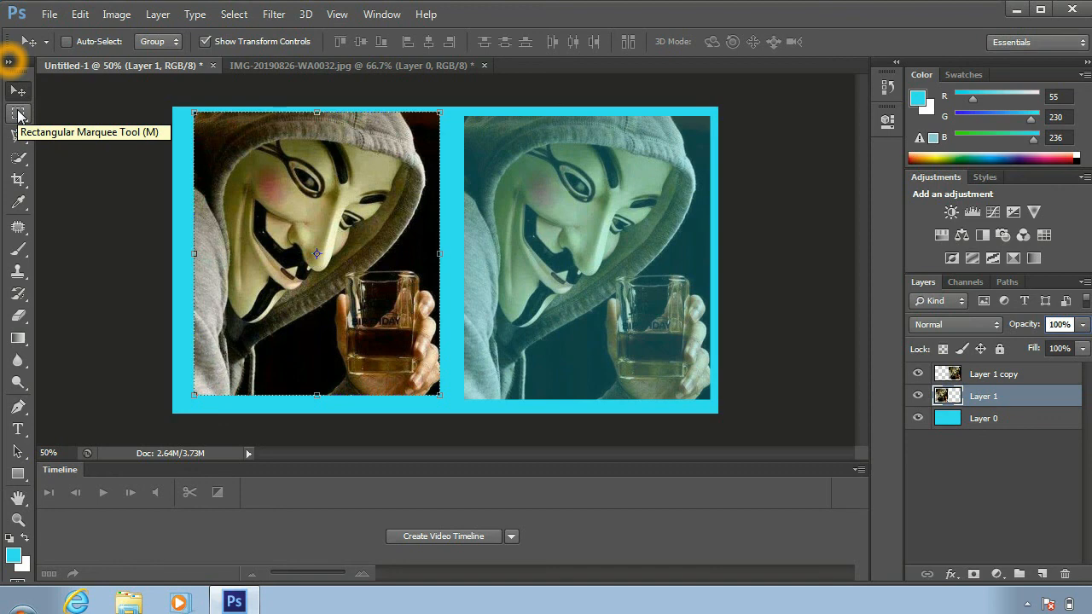
left_click(1027, 604)
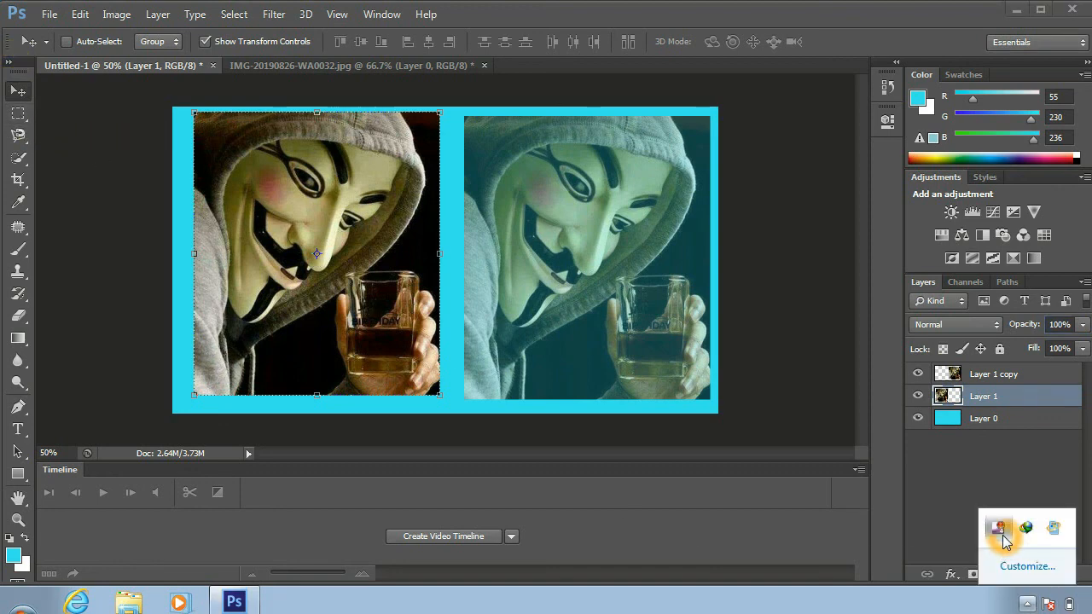